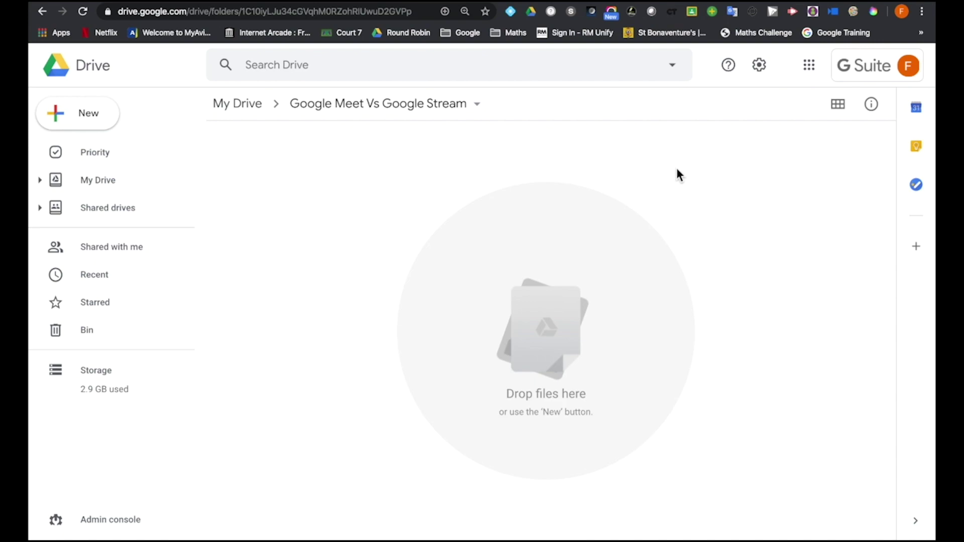
Switch from Drive to Google Meet and start a new meeting with a first name as its nickname
left_click(809, 66)
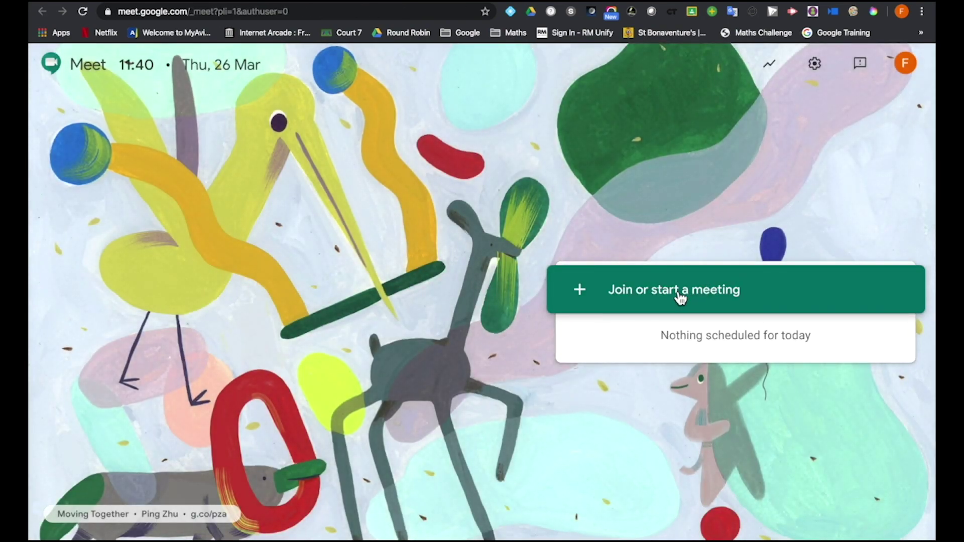
left_click(680, 298)
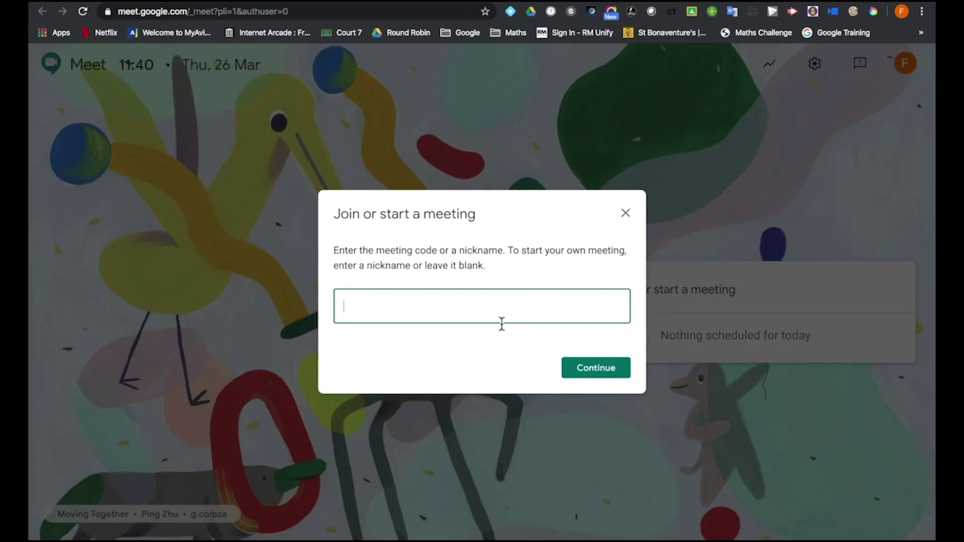
type("Dave")
left_click(614, 374)
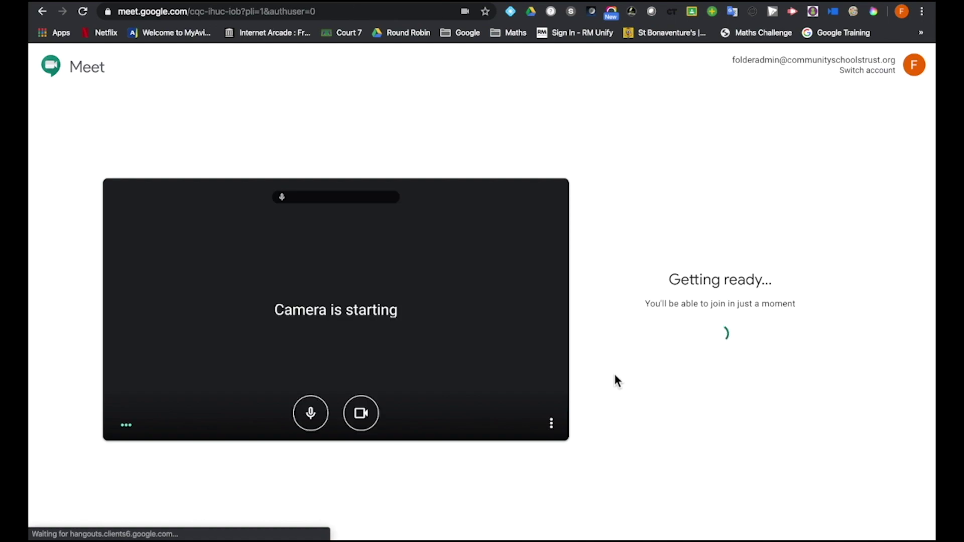
Join the nicknamed meeting with the microphone and camera turned off, and select its meeting link in the joining info
left_click(311, 413)
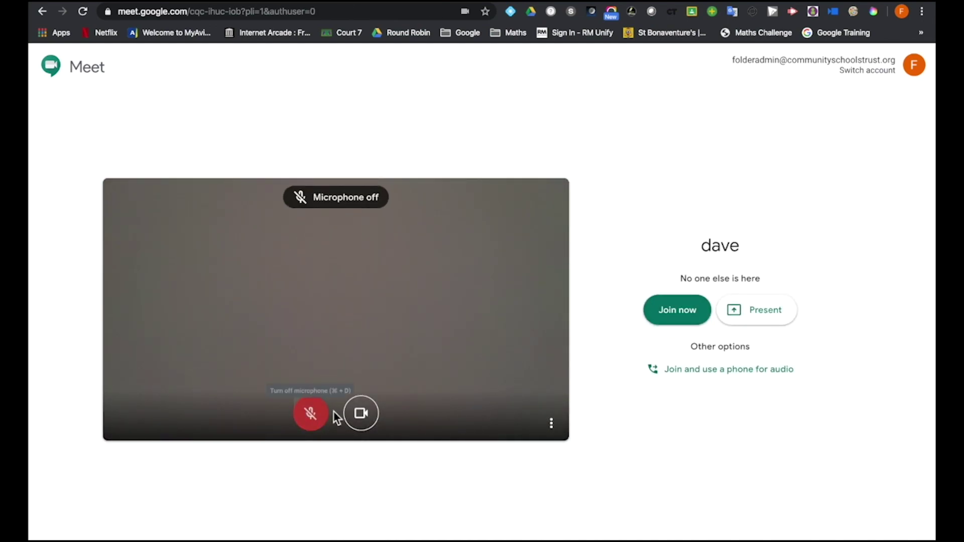
left_click(364, 415)
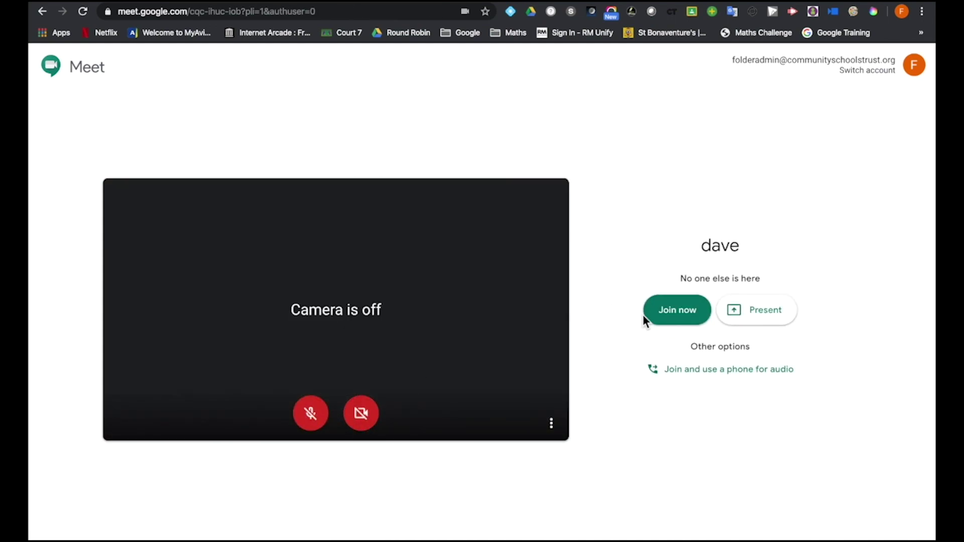
left_click(665, 315)
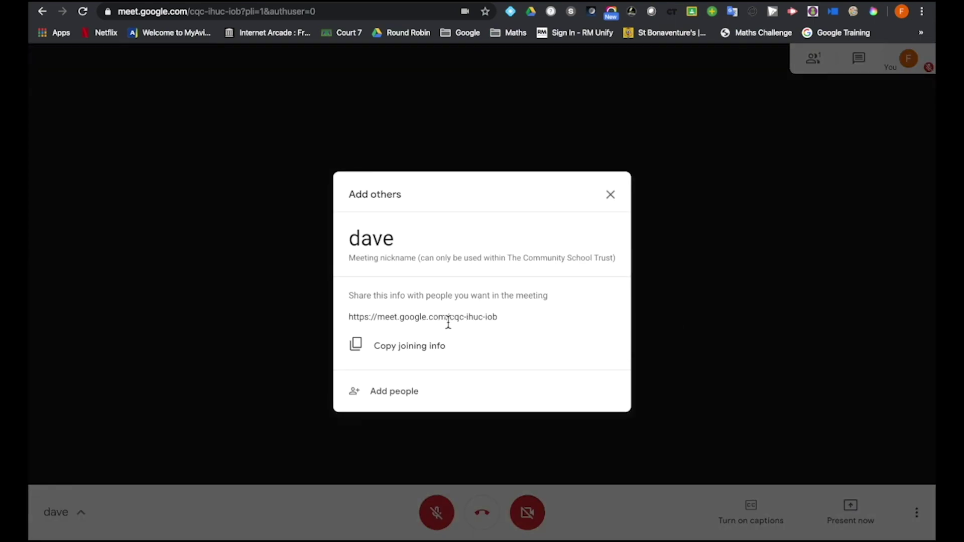
triple_click(449, 321)
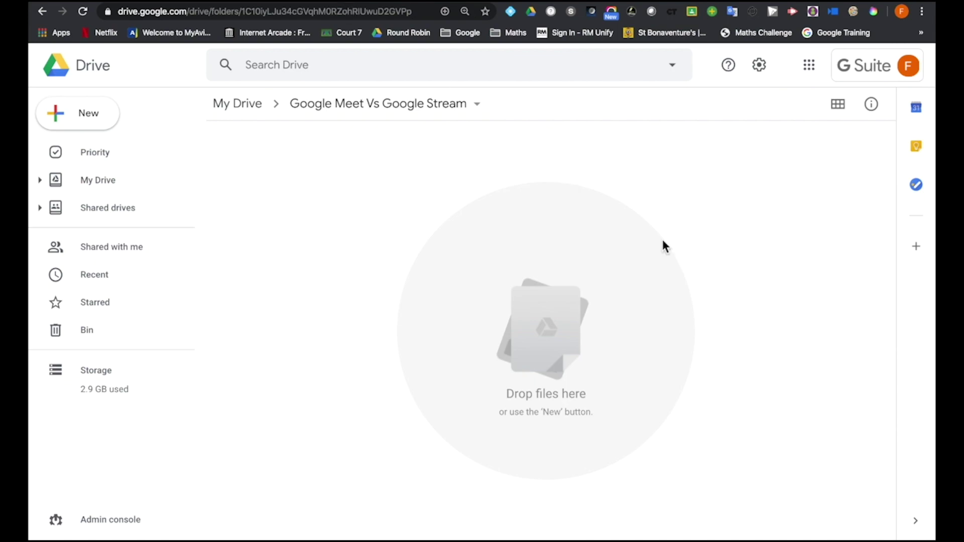
Open Google Calendar from Drive and create an event titled "Google Stream" on Thursday 26 March 2020 from 12:00pm to 1:00pm
left_click(808, 66)
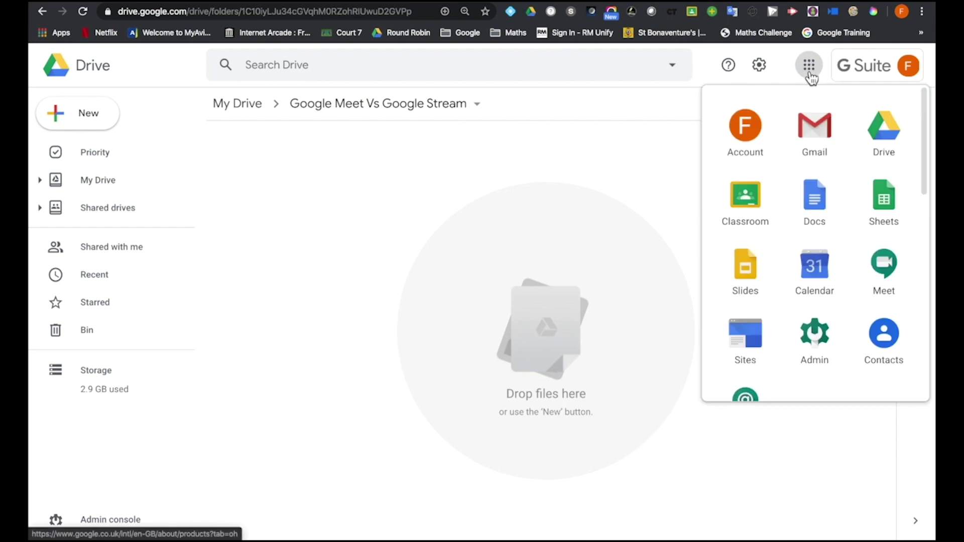
left_click(814, 266)
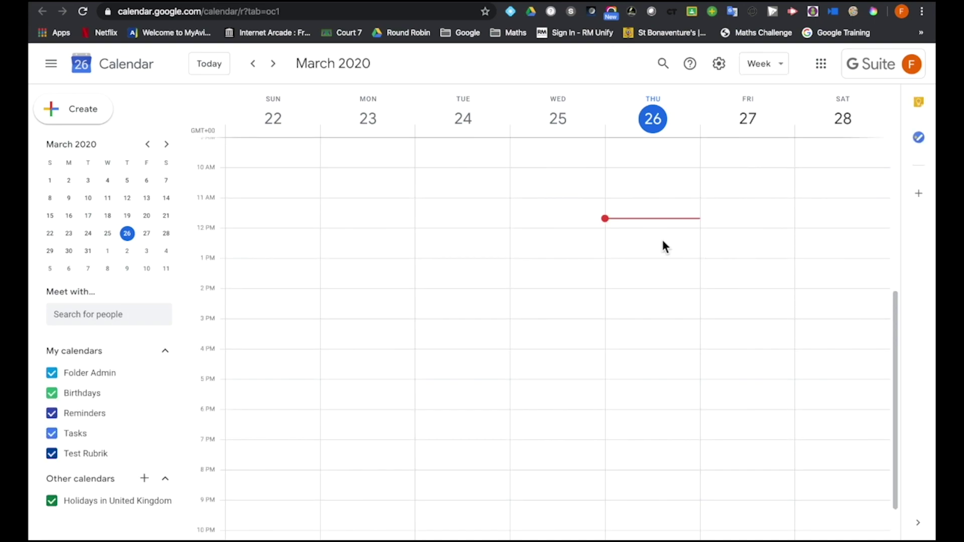
left_click_drag(658, 231, 661, 264)
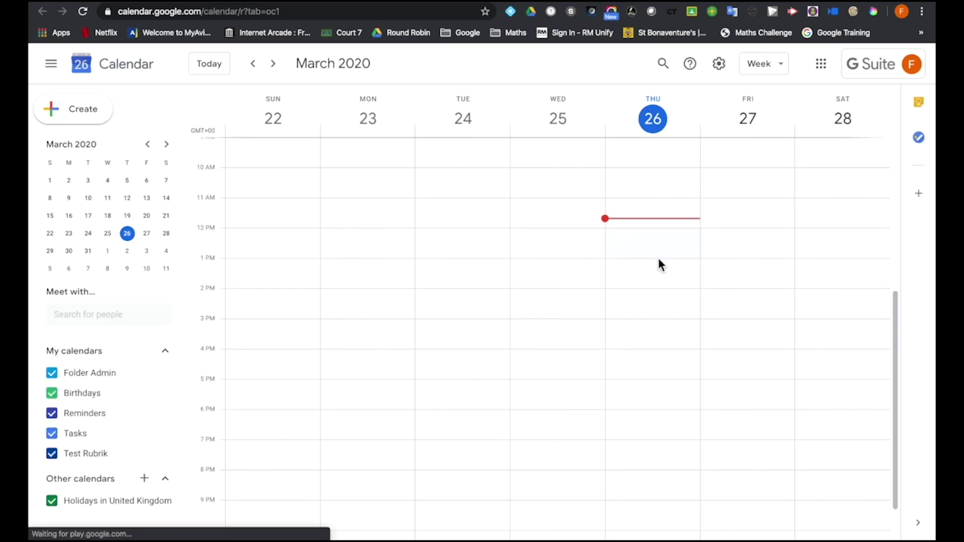
type("G")
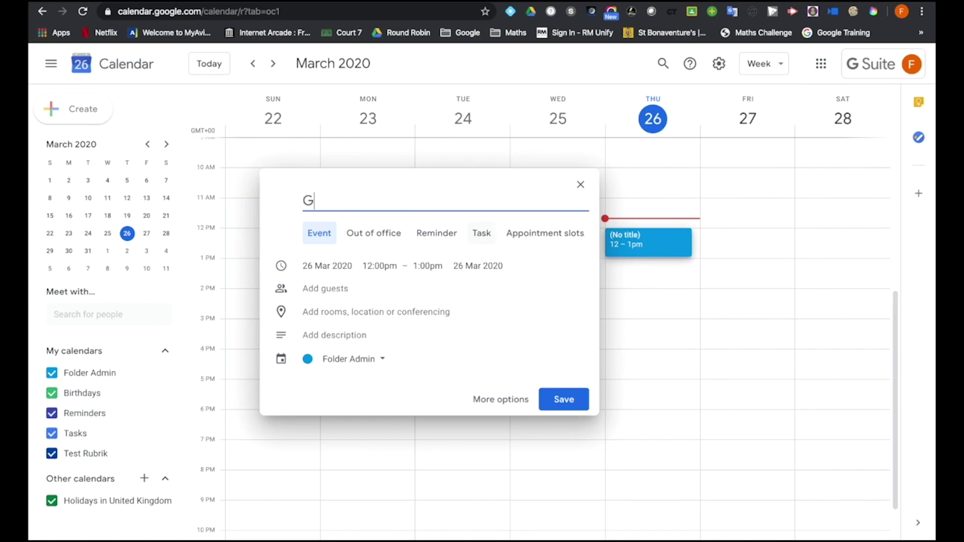
type("oogle Stream")
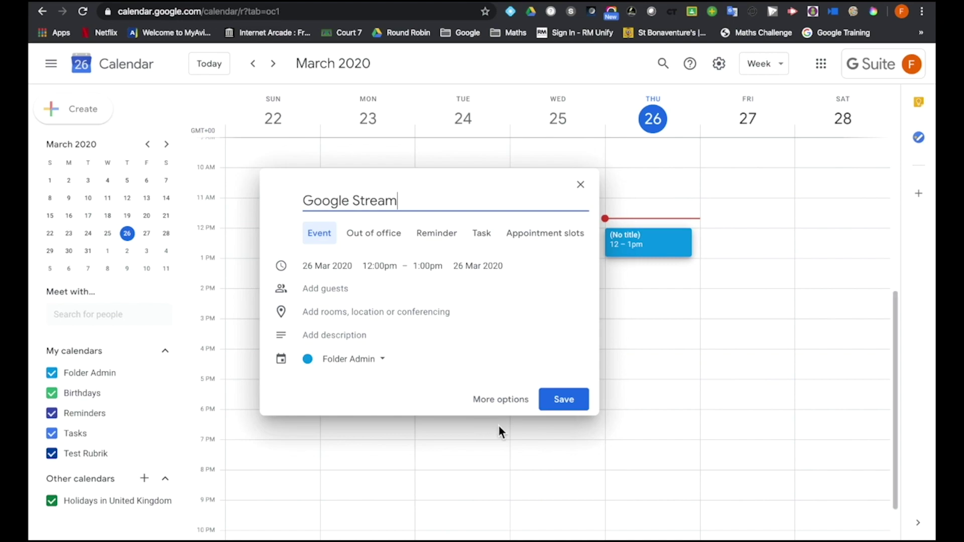
Add Hangouts Meet conferencing with a live stream to the Google Stream event and save the event
left_click(505, 402)
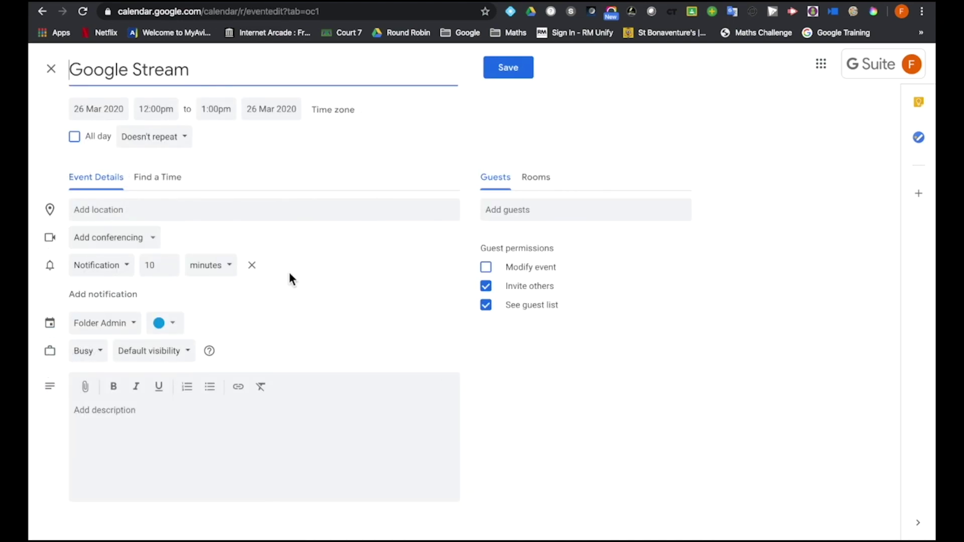
left_click(154, 249)
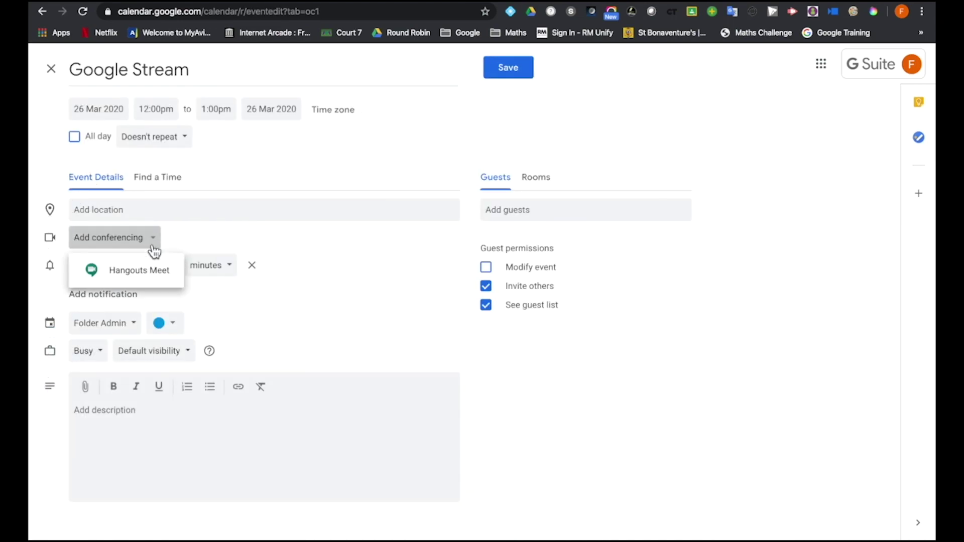
left_click(132, 275)
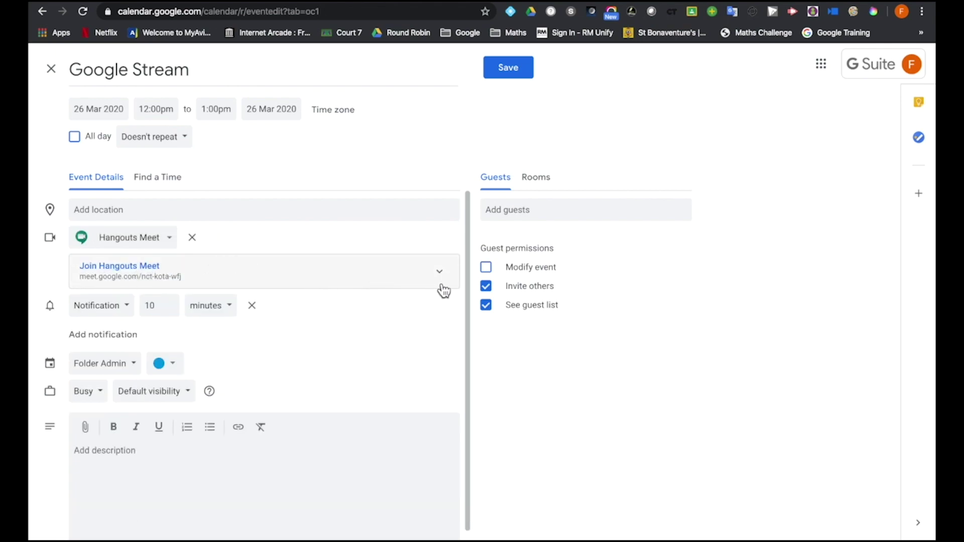
left_click(446, 280)
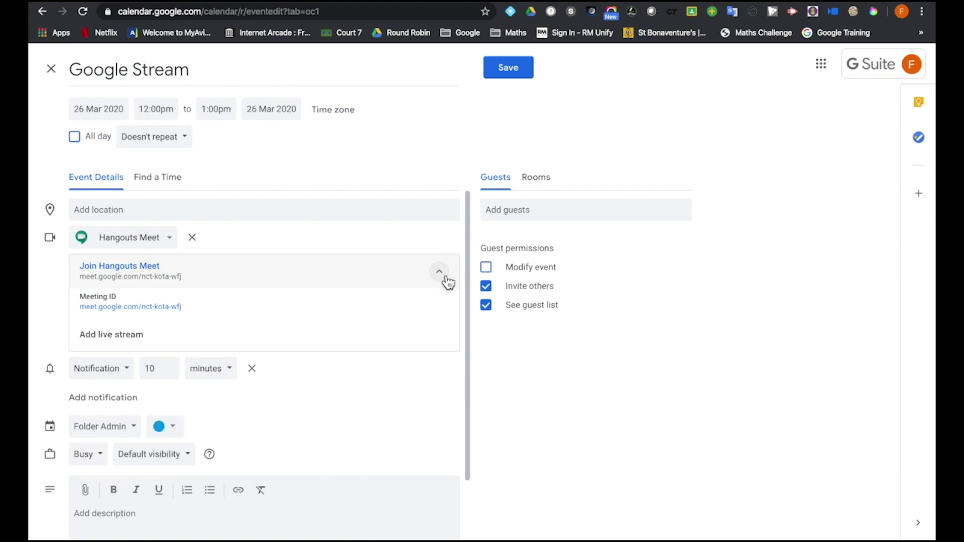
left_click(139, 342)
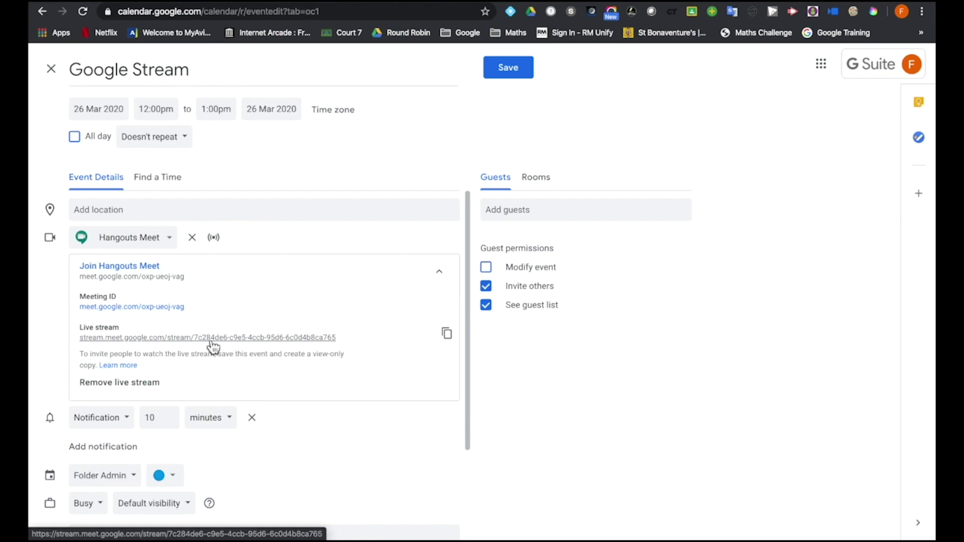
left_click(508, 67)
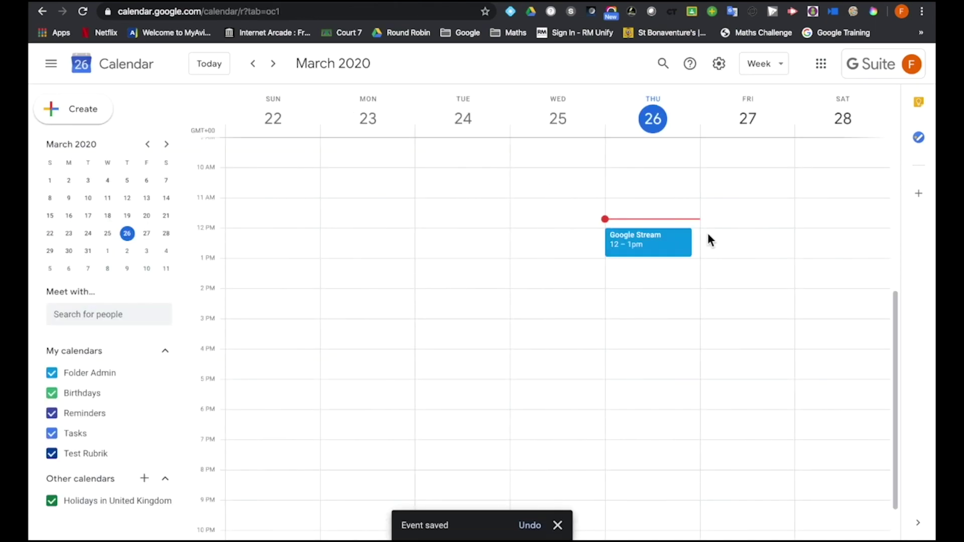
Open the Google Stream event's Meet call from the calendar and join it with the microphone and camera off
left_click(648, 250)
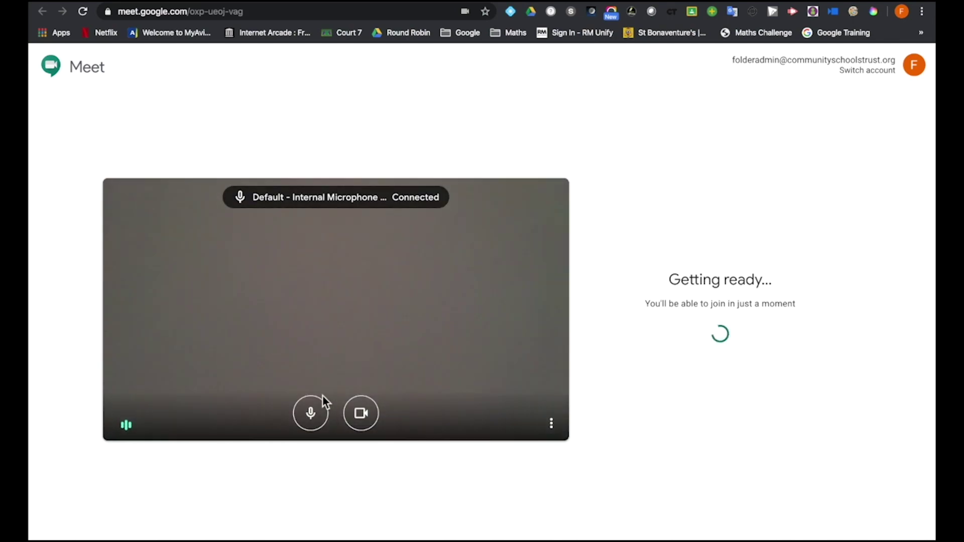
left_click(312, 411)
left_click(361, 414)
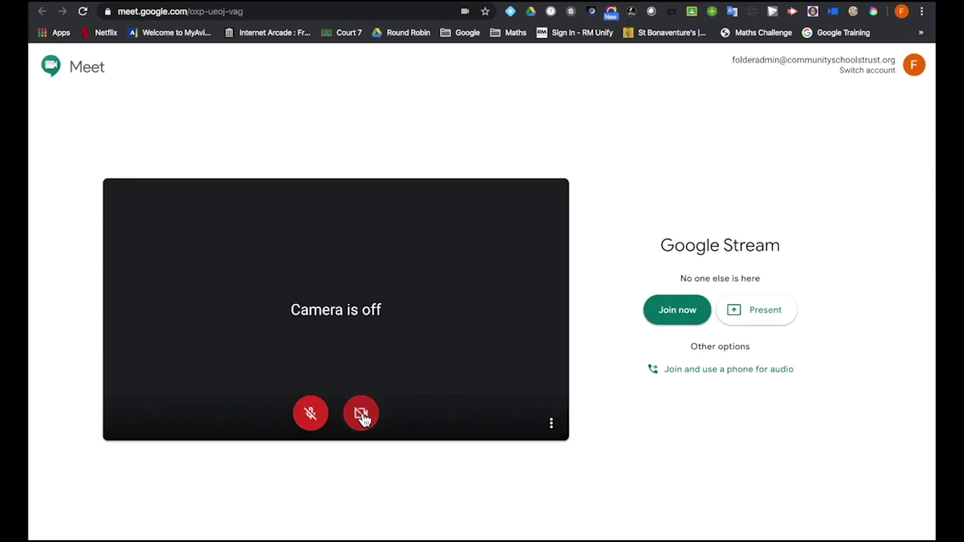
left_click(675, 312)
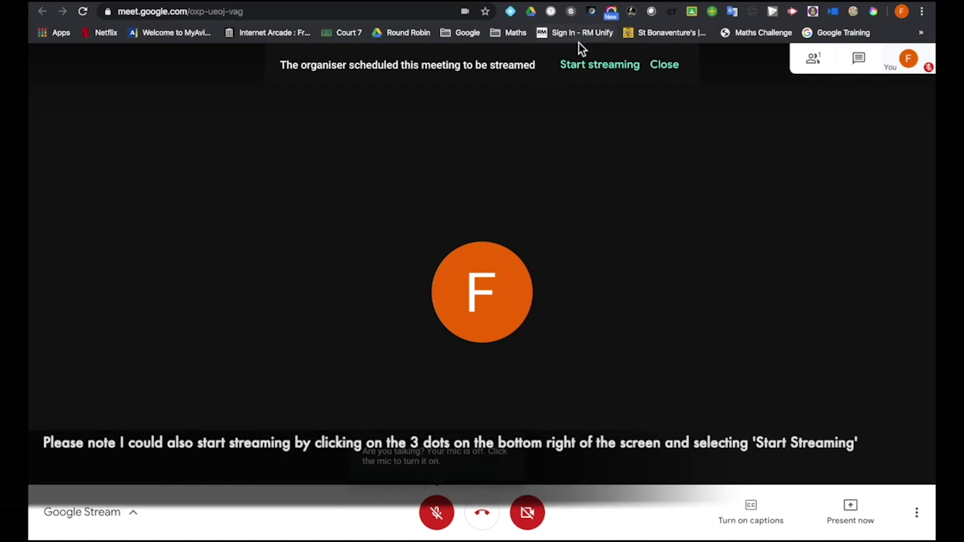
Start streaming the Google Stream meeting and copy the streaming URL from the meeting details
left_click(607, 65)
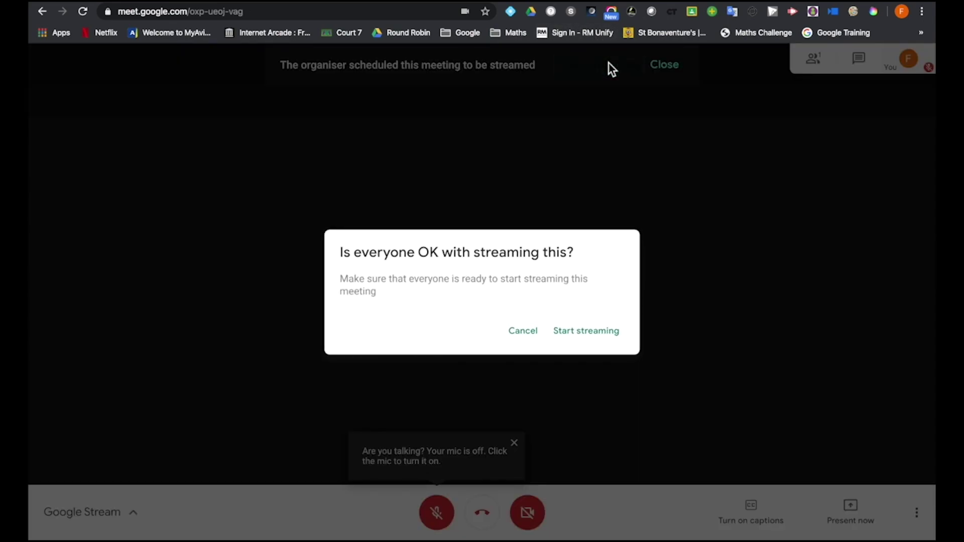
left_click(593, 336)
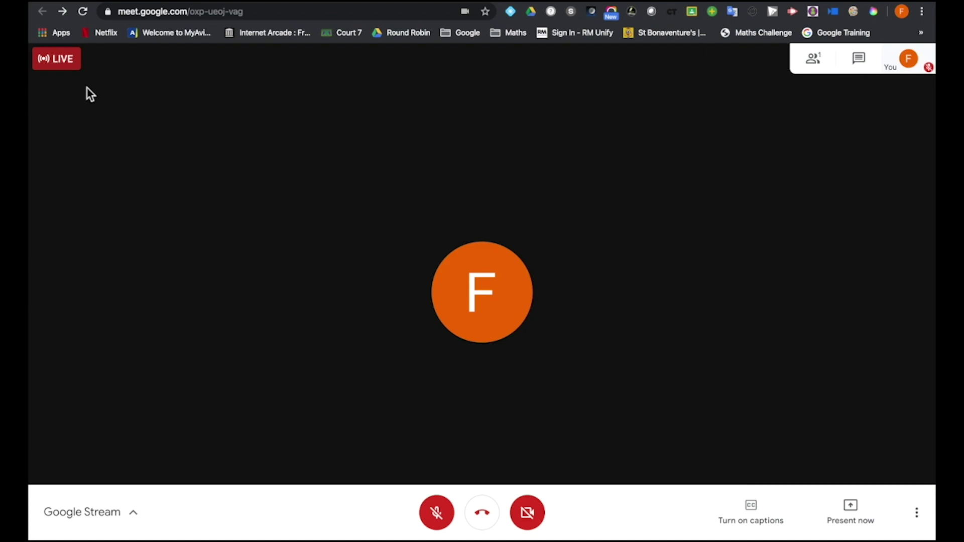
left_click(133, 517)
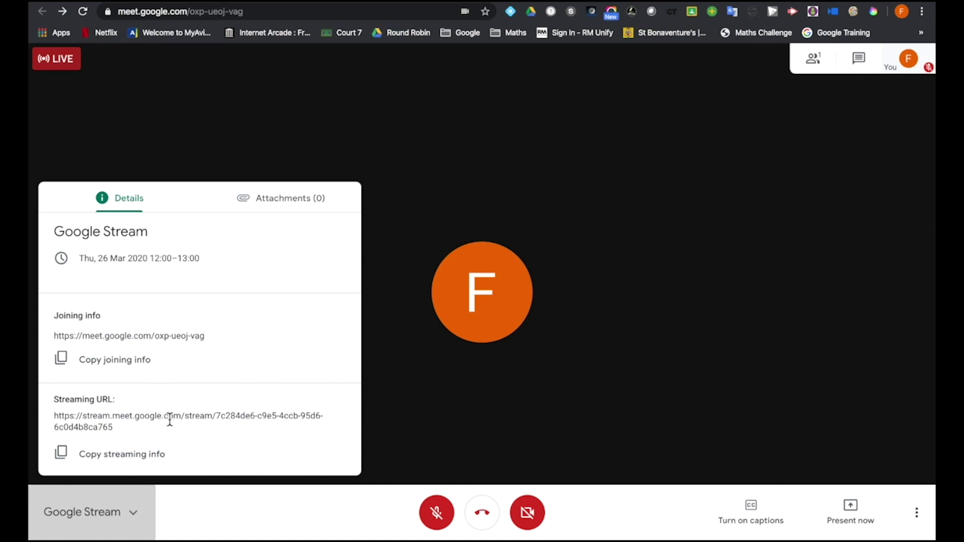
left_click_drag(120, 428, 56, 415)
key("super+c")
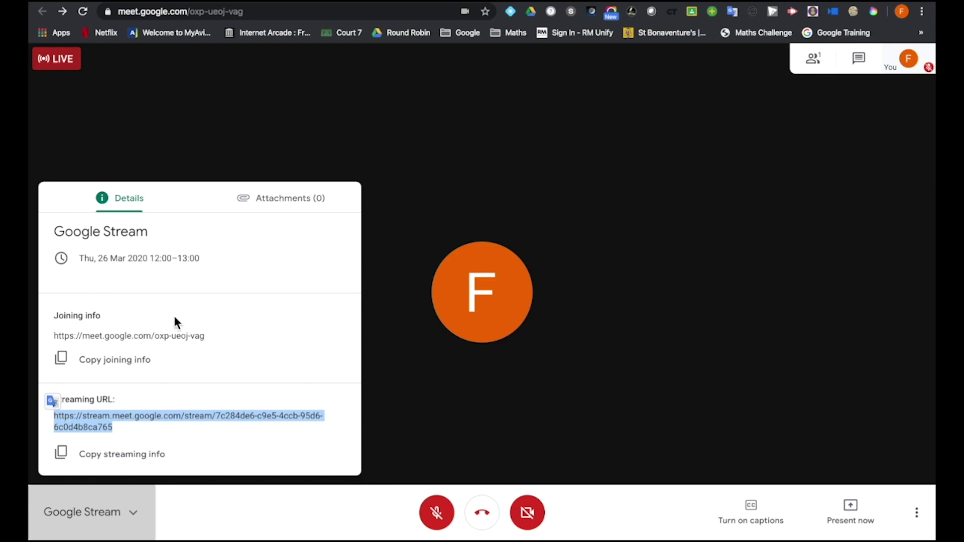
Switch to the Firefox window, open the copied streaming URL in a new tab and start watching the live stream
key("ctrl+Right")
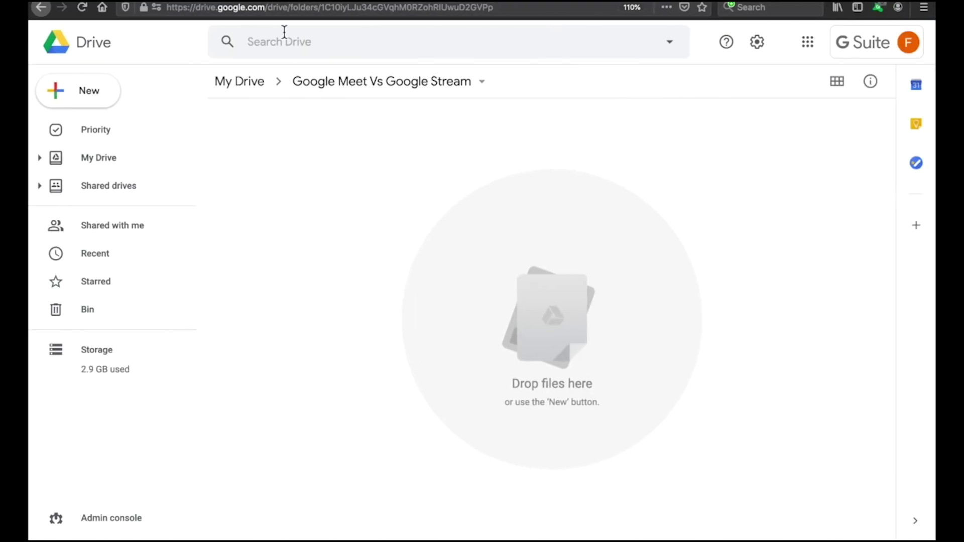
key("super+t")
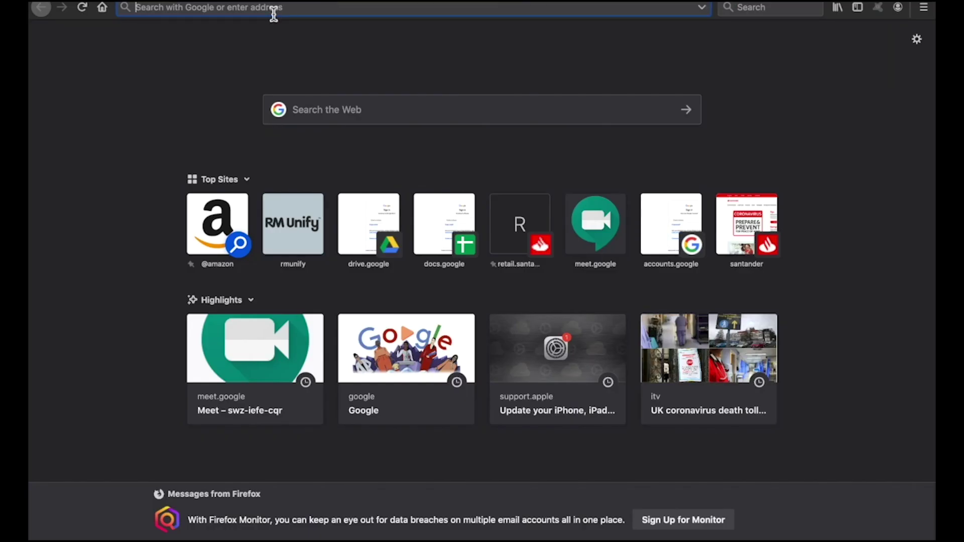
key("super+v")
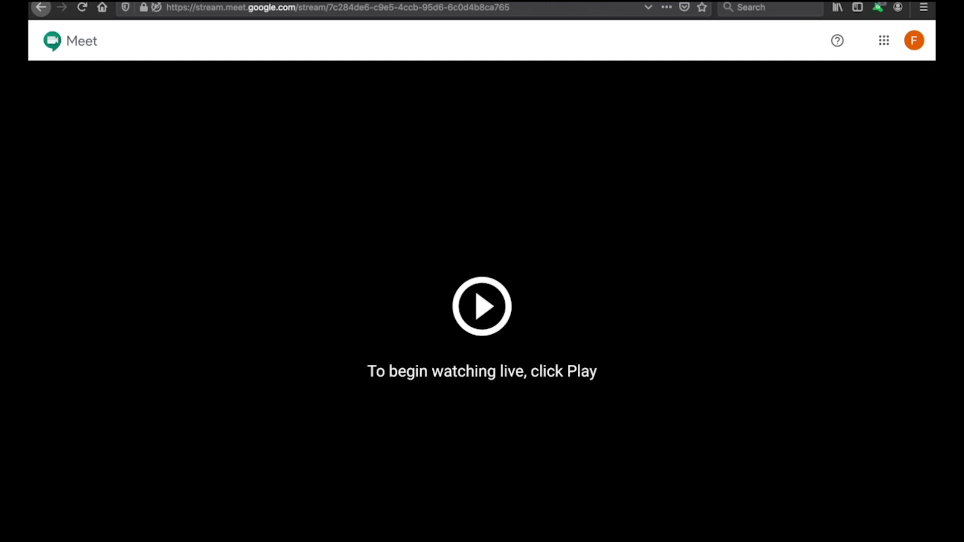
left_click(477, 273)
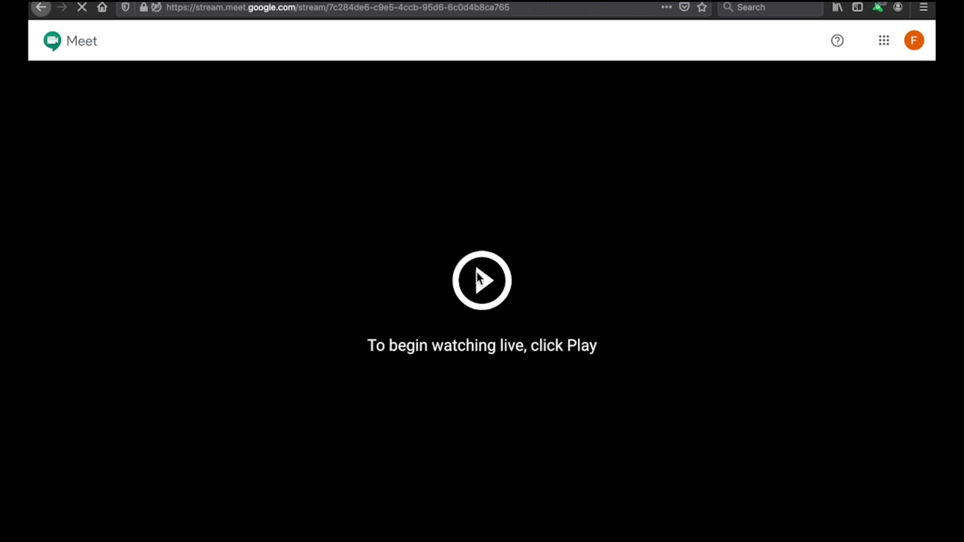